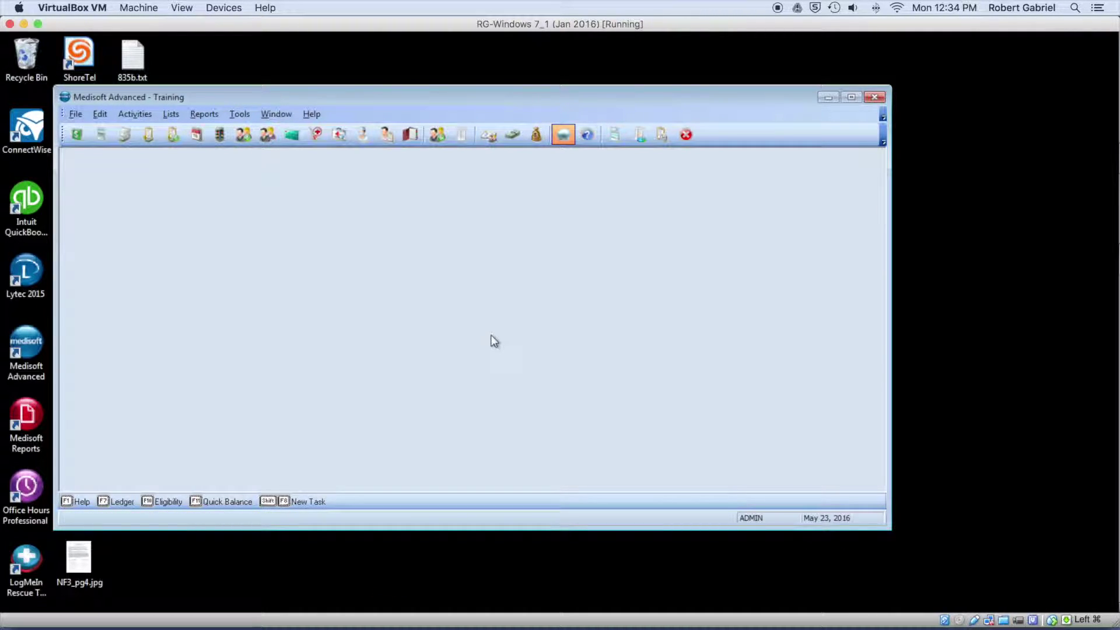
# Maximize the Medisoft Advanced window to fill the screen.
pyautogui.click(852, 97)
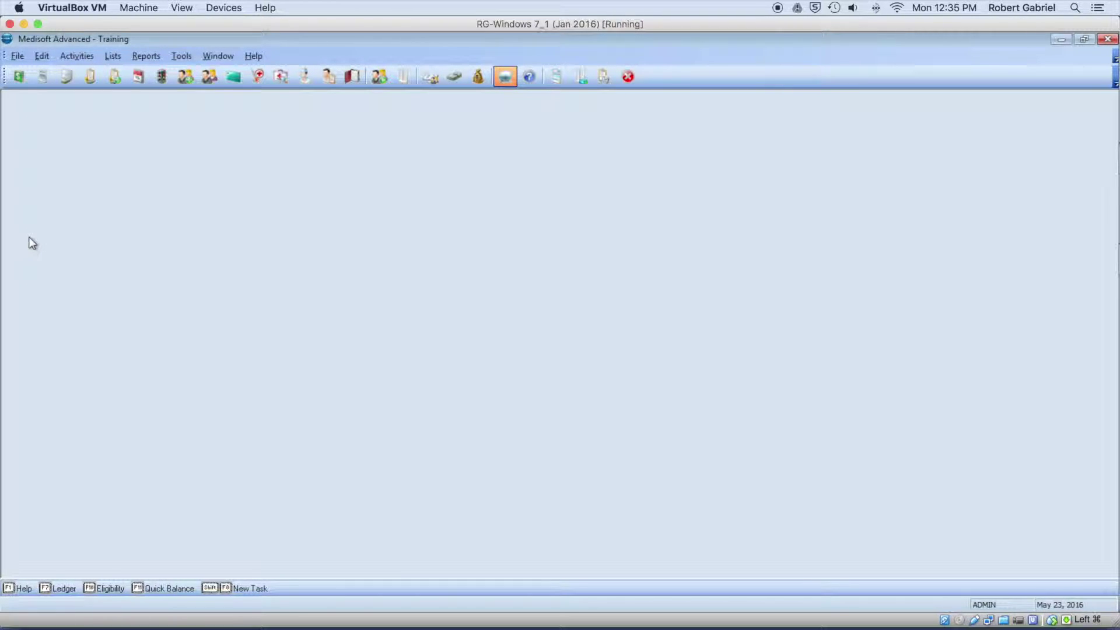
# Inspect the BILLINGCHG code in the Procedure/Payment/Adjustment list, then cancel and close the list unchanged.
pyautogui.hotkey('alt', 'l')
pyautogui.press('p')
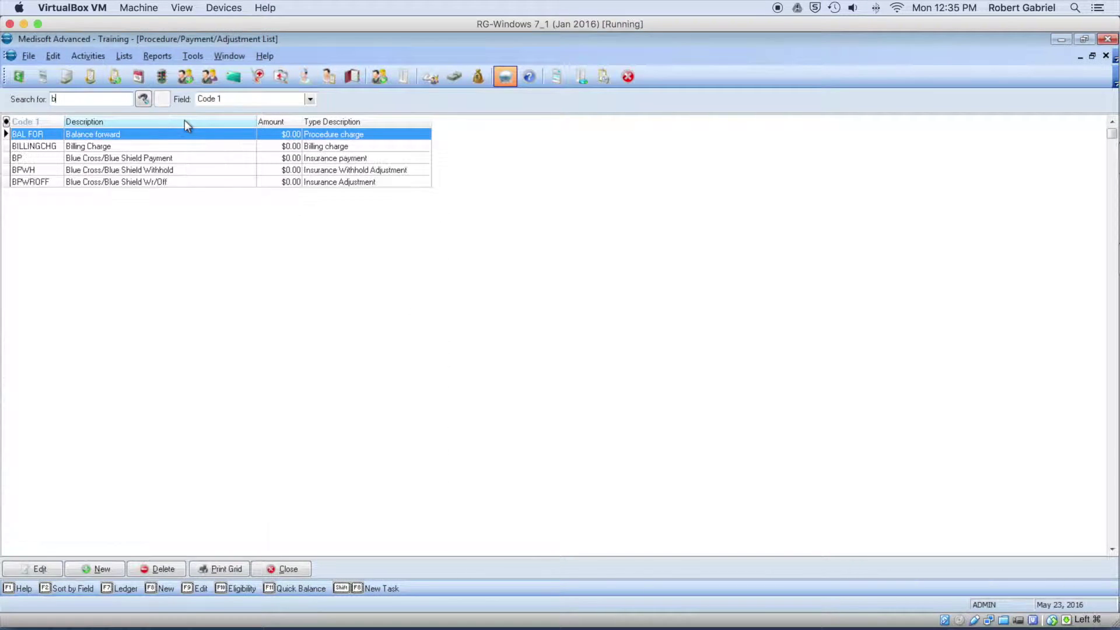
pyautogui.doubleClick(117, 133)
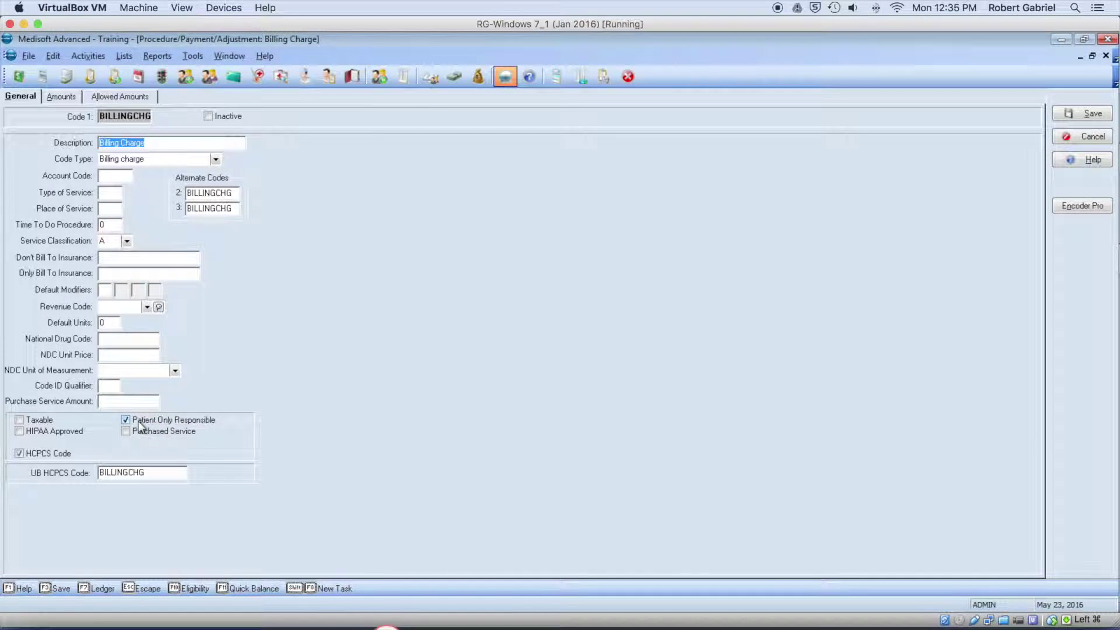
pyautogui.click(1080, 138)
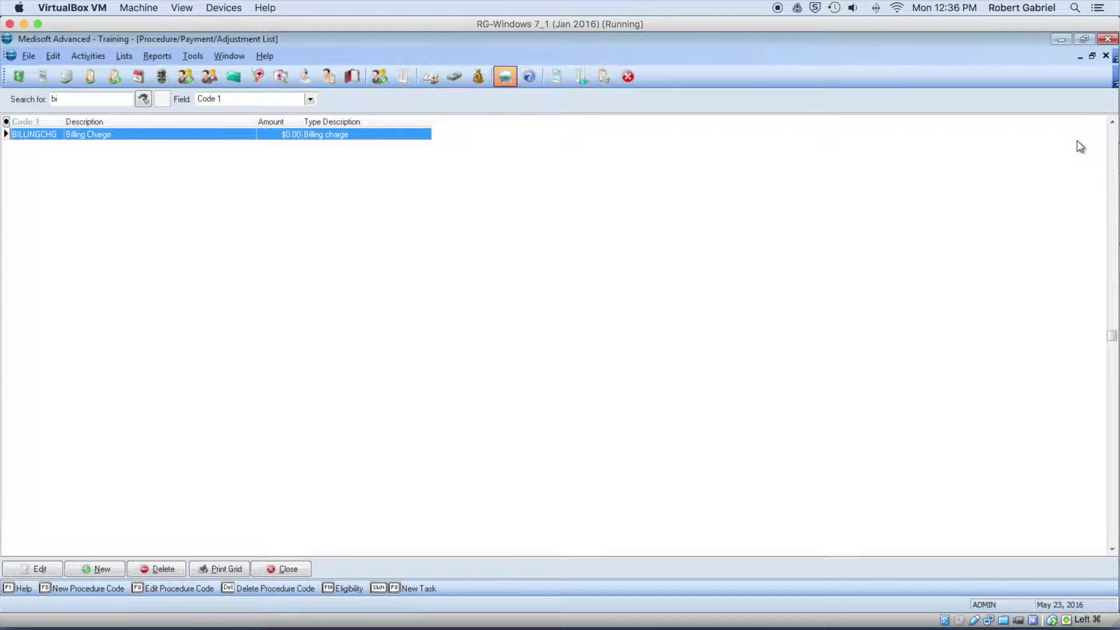
pyautogui.click(281, 569)
pyautogui.click(63, 56)
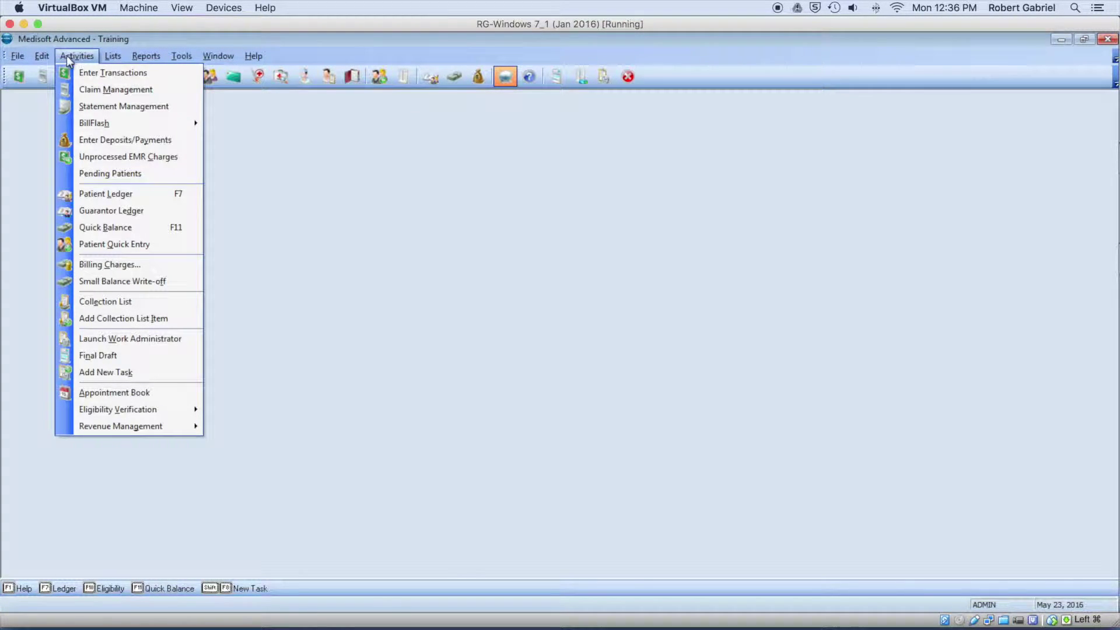
# Open Billing Charges, leave the code range unrestricted, and keep transactions at 30 days old.
pyautogui.click(137, 266)
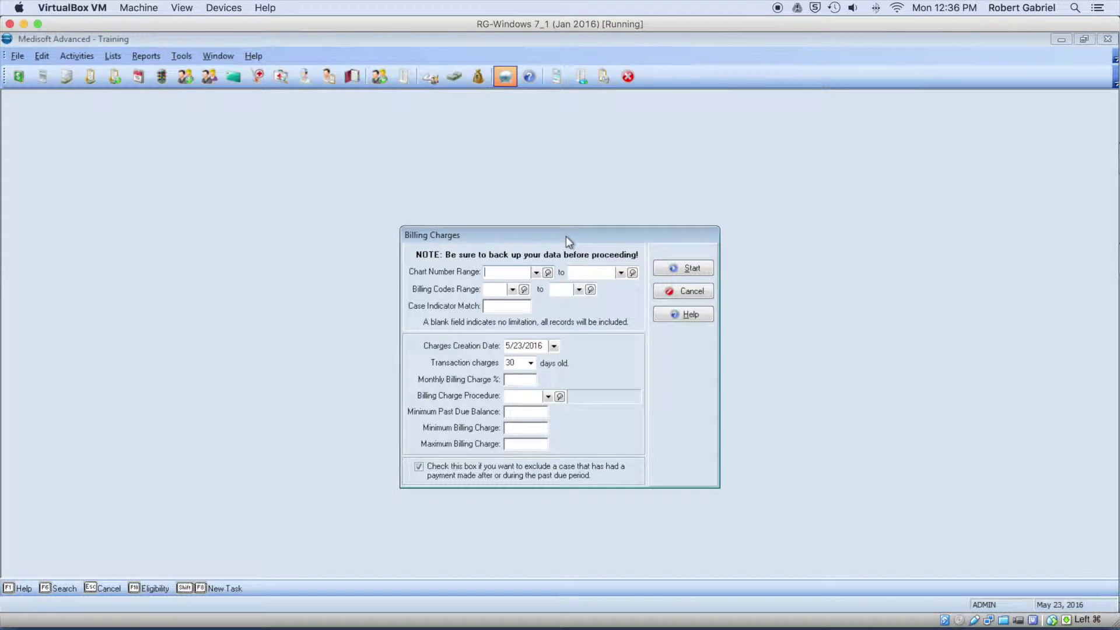
pyautogui.moveTo(566, 237); pyautogui.dragTo(474, 178)
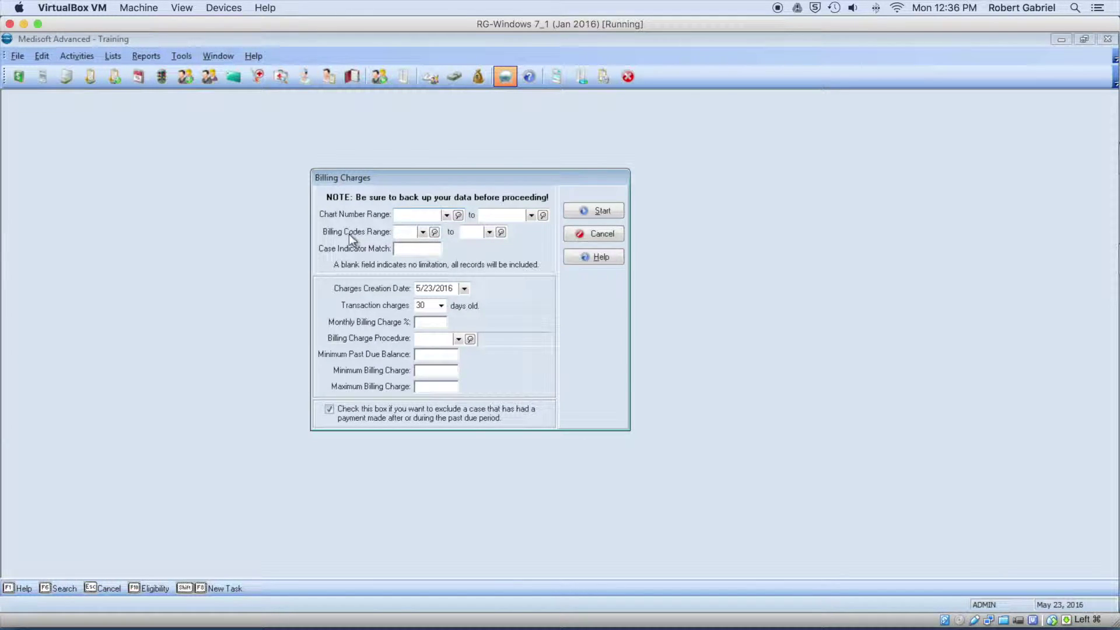
pyautogui.click(423, 233)
pyautogui.click(424, 233)
pyautogui.click(441, 306)
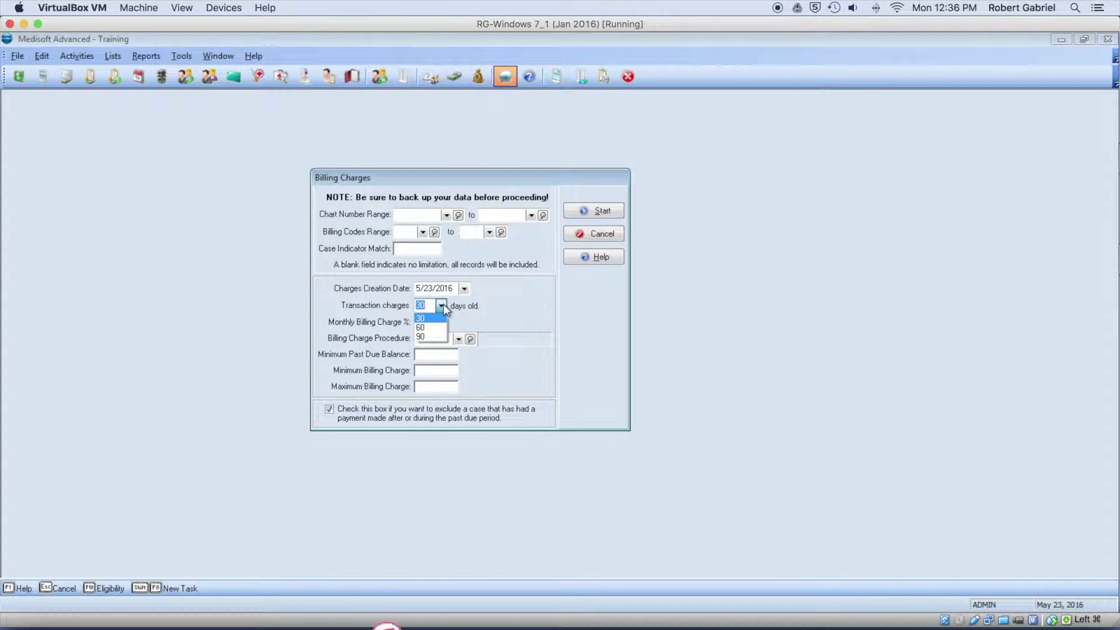
pyautogui.click(442, 318)
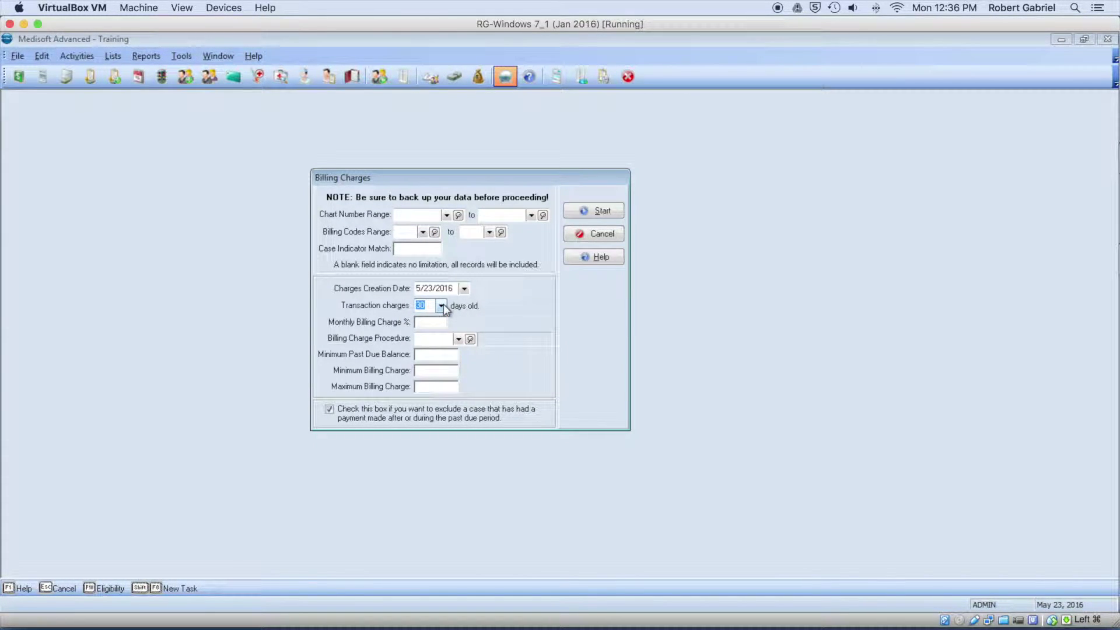
pyautogui.click(425, 320)
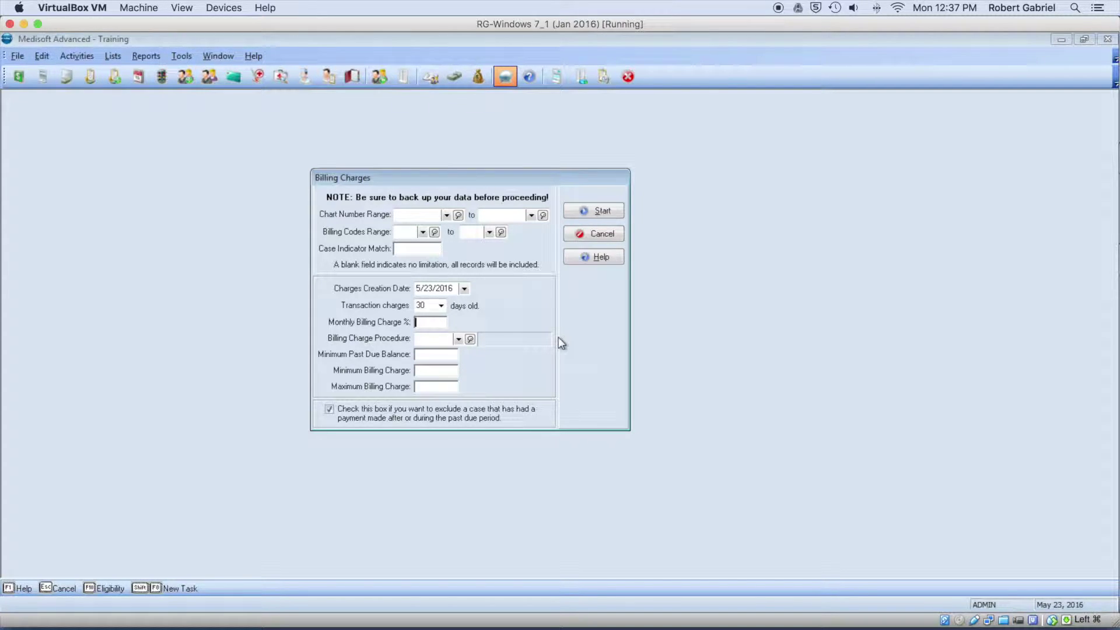
# Enter a 2% monthly rate, BILLINGCHG procedure, 5.00 minimum past-due balance and 10.00 minimum charge.
pyautogui.write('2')
pyautogui.click(414, 326)
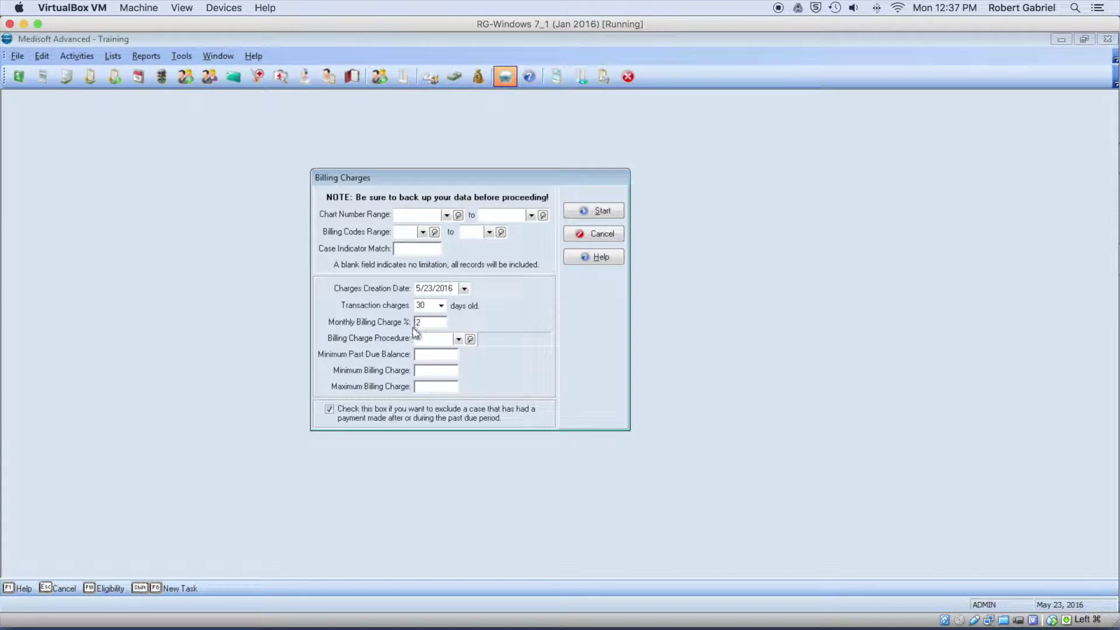
pyautogui.click(457, 339)
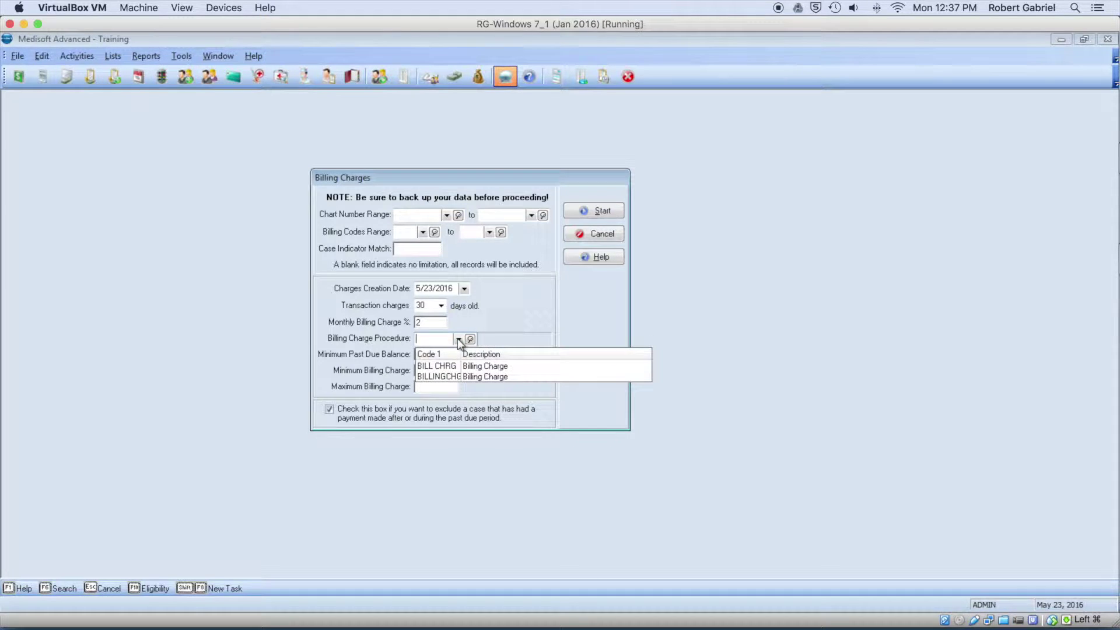
pyautogui.click(469, 376)
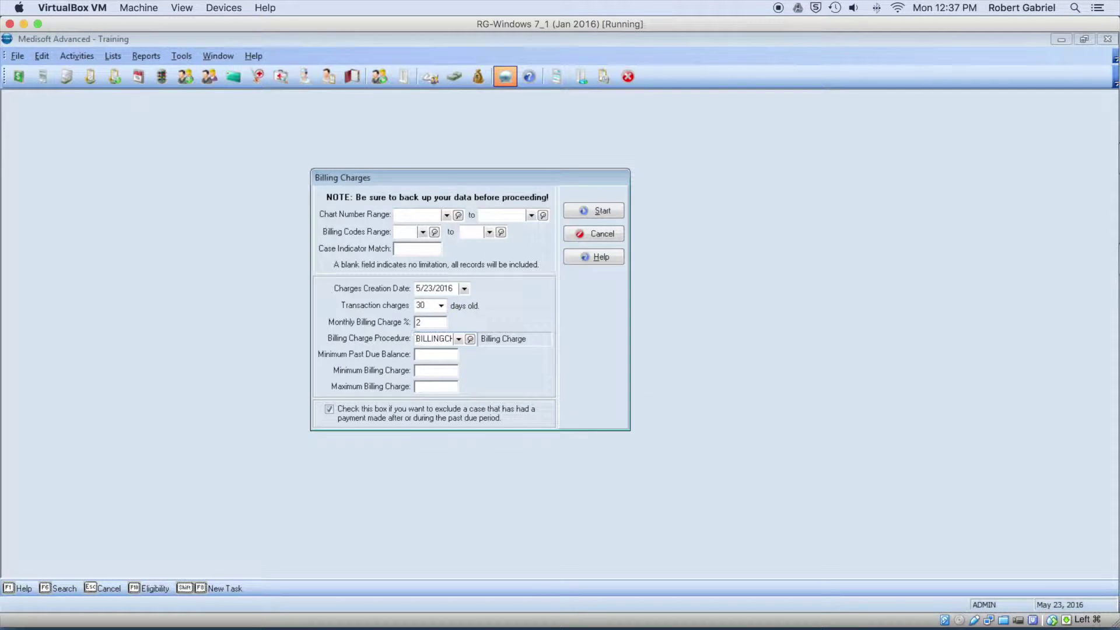
pyautogui.press('Tab')
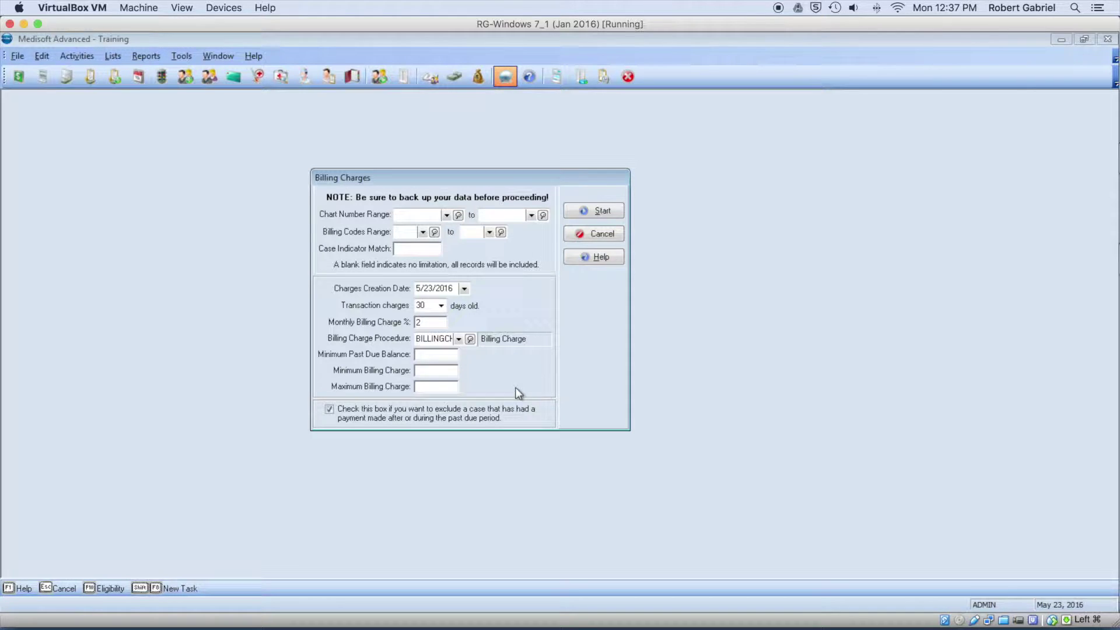
pyautogui.write('5.00')
pyautogui.click(435, 371)
pyautogui.write('10')
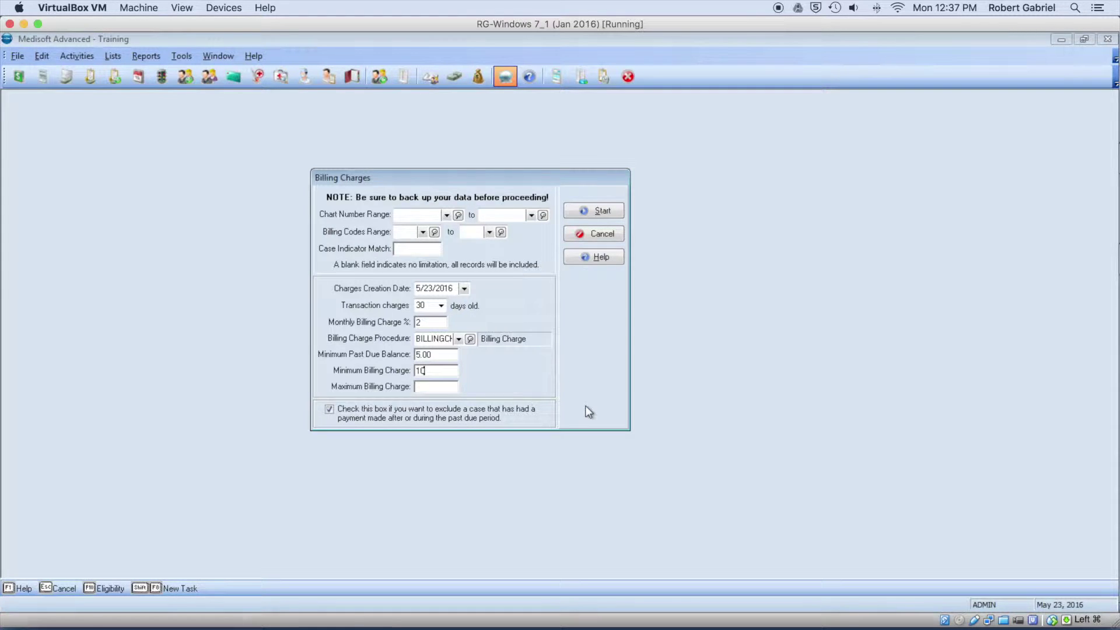
pyautogui.write('.00')
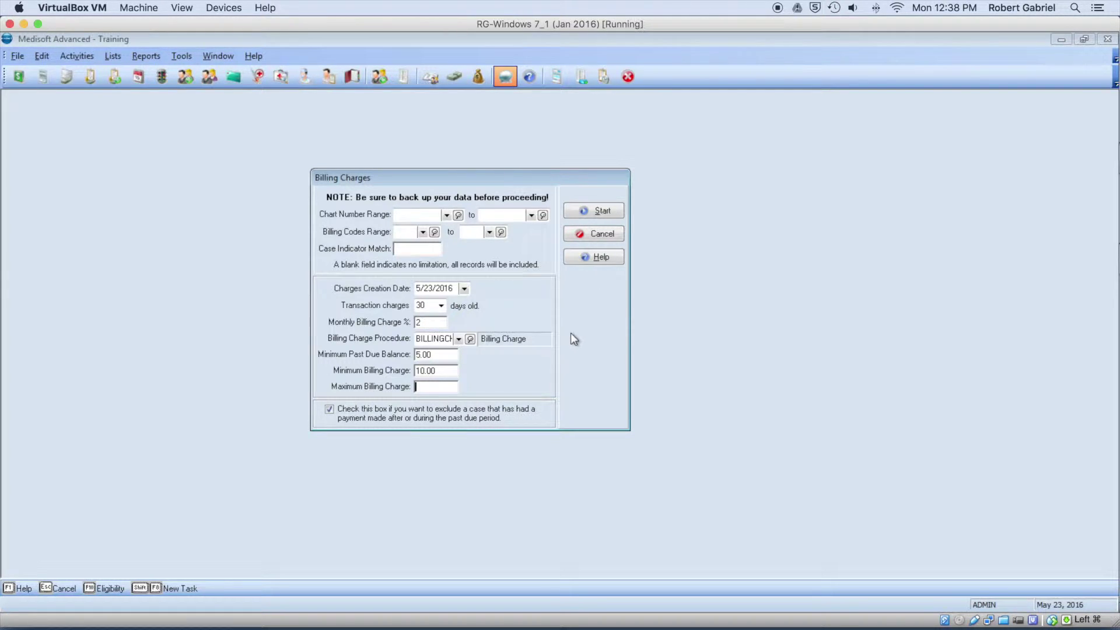
# Run the billing charge calculation and acknowledge the completion message.
pyautogui.click(607, 211)
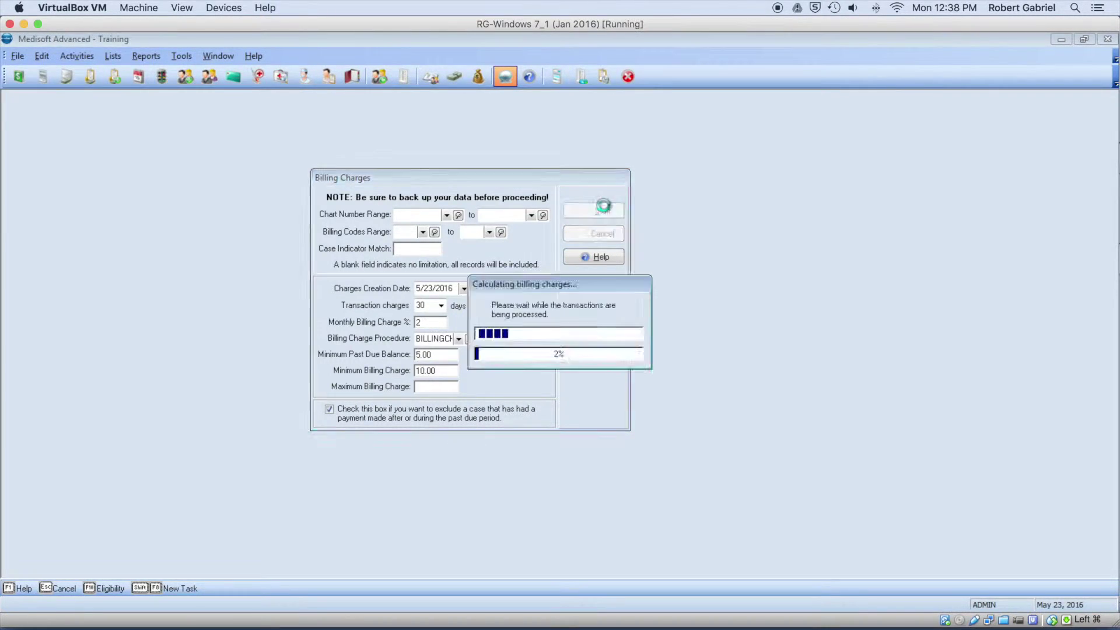
pyautogui.click(545, 352)
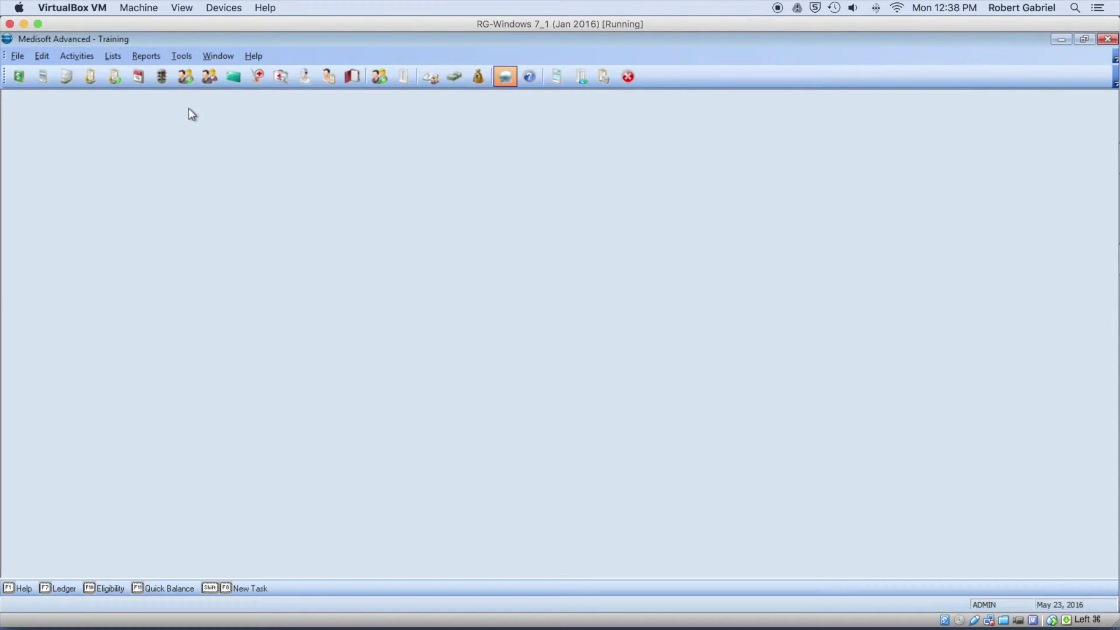
pyautogui.click(147, 57)
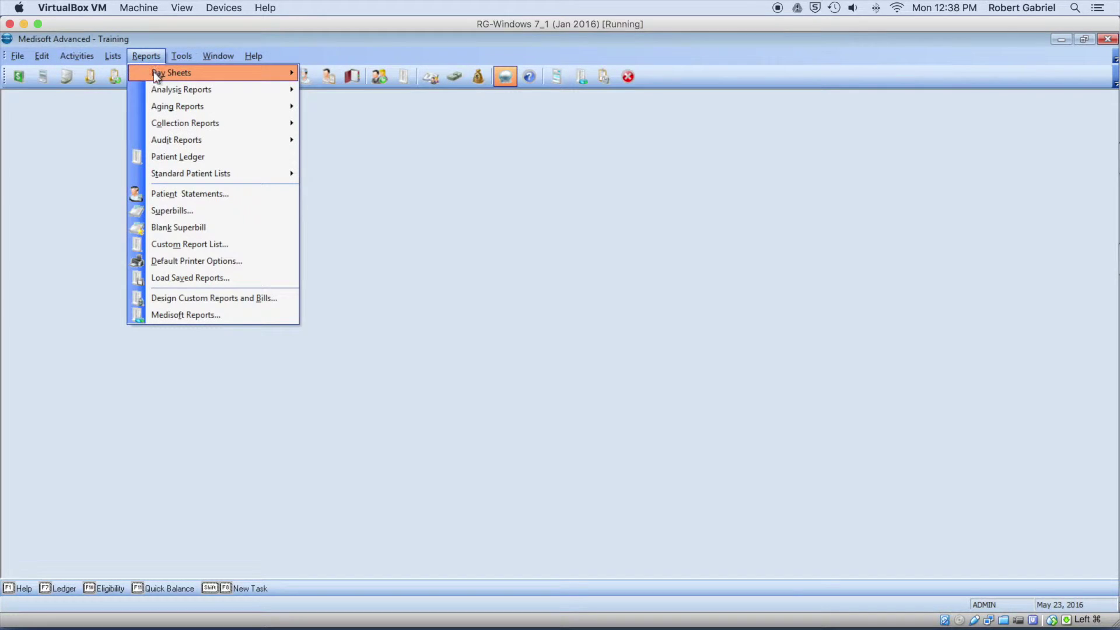
# Preview the Patient Day Sheet for entries created from 5/23/2016 to 5/23/2016.
pyautogui.moveTo(153, 72)
pyautogui.click(344, 75)
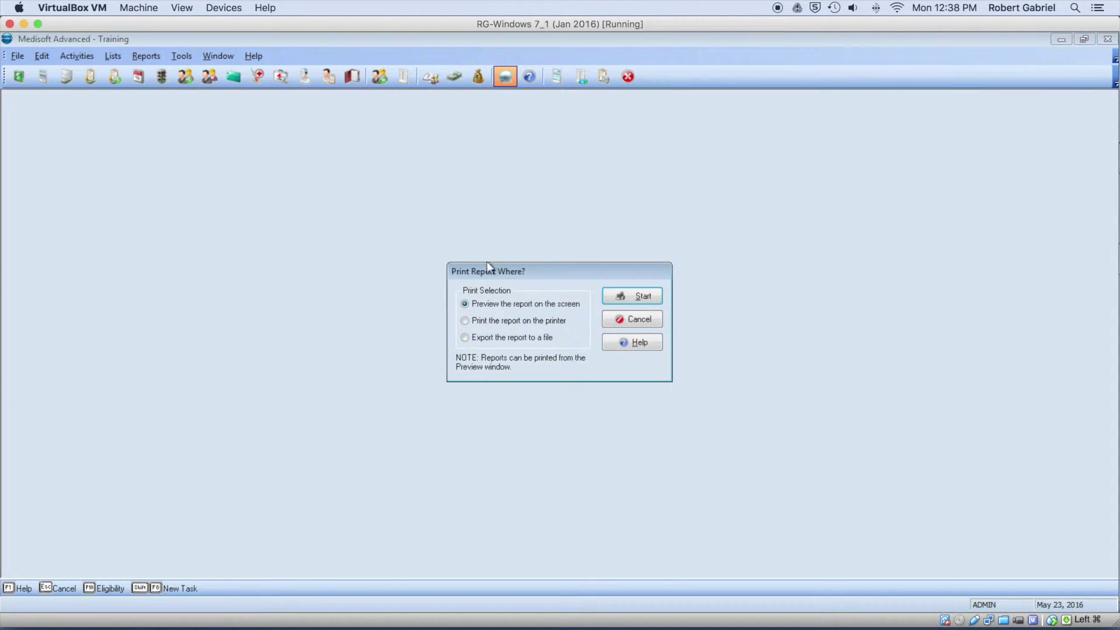
pyautogui.click(616, 302)
pyautogui.click(526, 245)
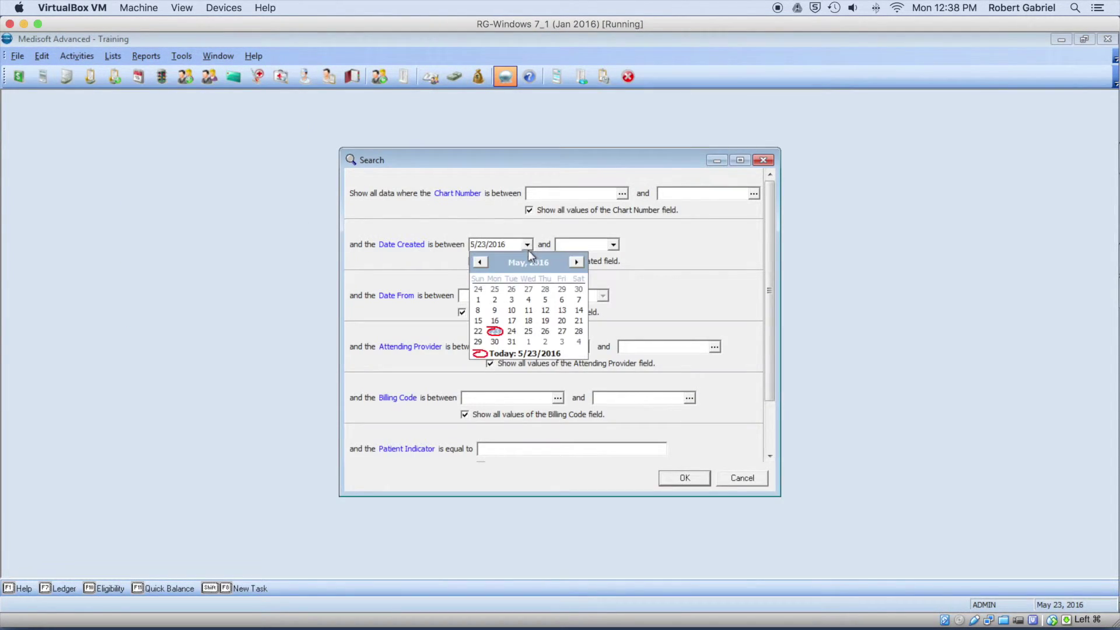
pyautogui.click(494, 330)
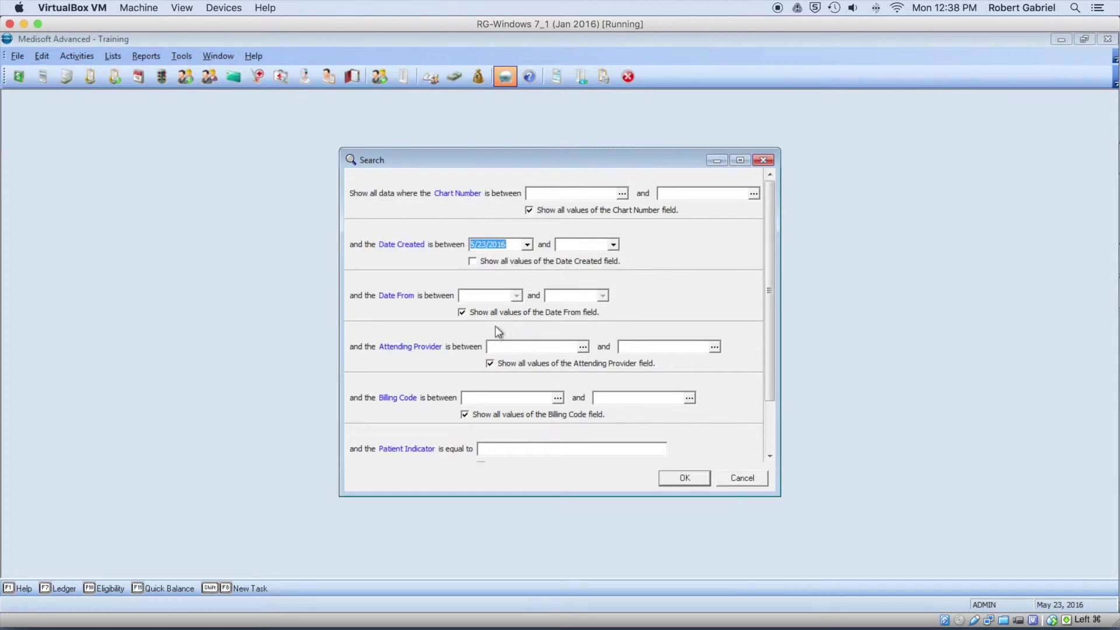
pyautogui.click(613, 244)
pyautogui.click(581, 333)
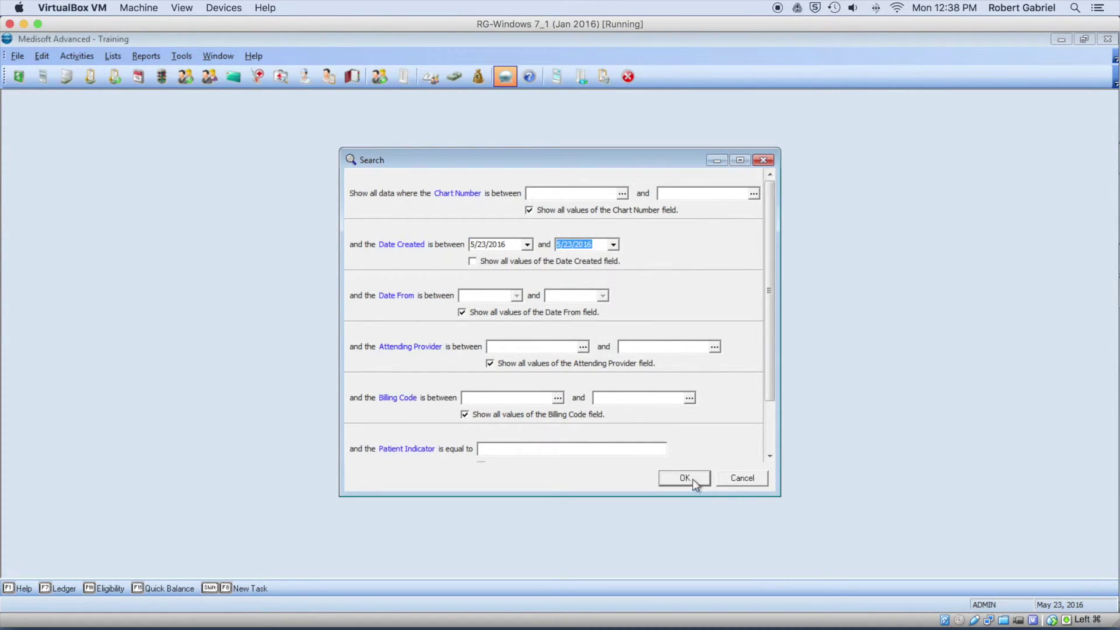
pyautogui.click(692, 478)
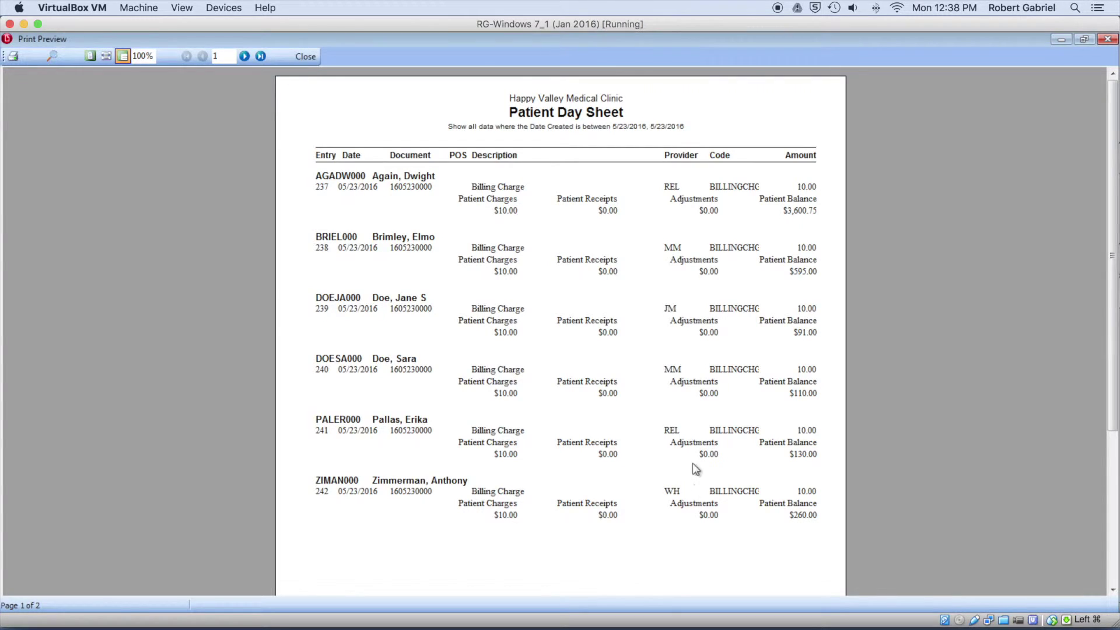